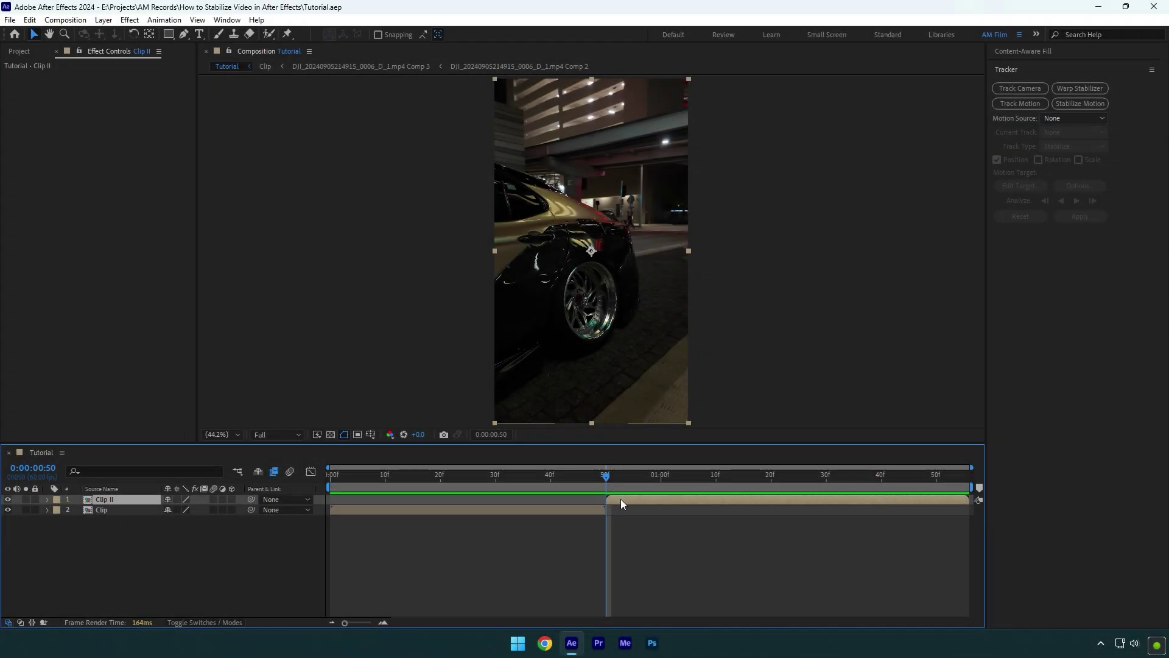
Start Stabilize Motion and place Track Point 1 on the wheel centre.
left_click(1078, 104)
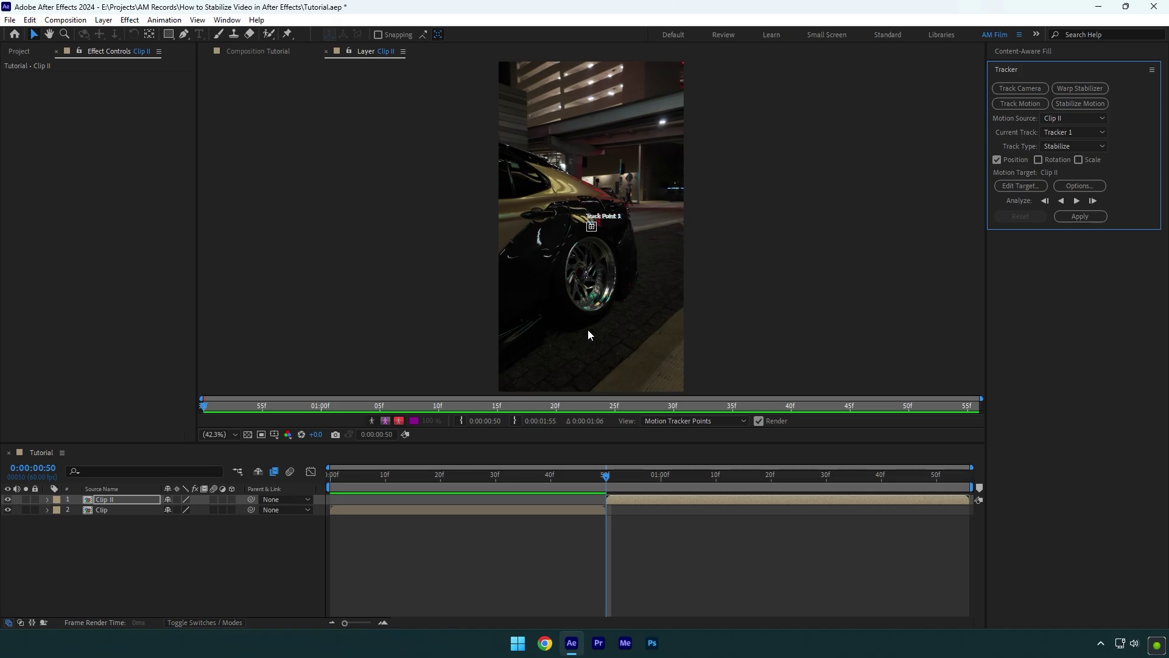
key("period")
key("period")
key("period")
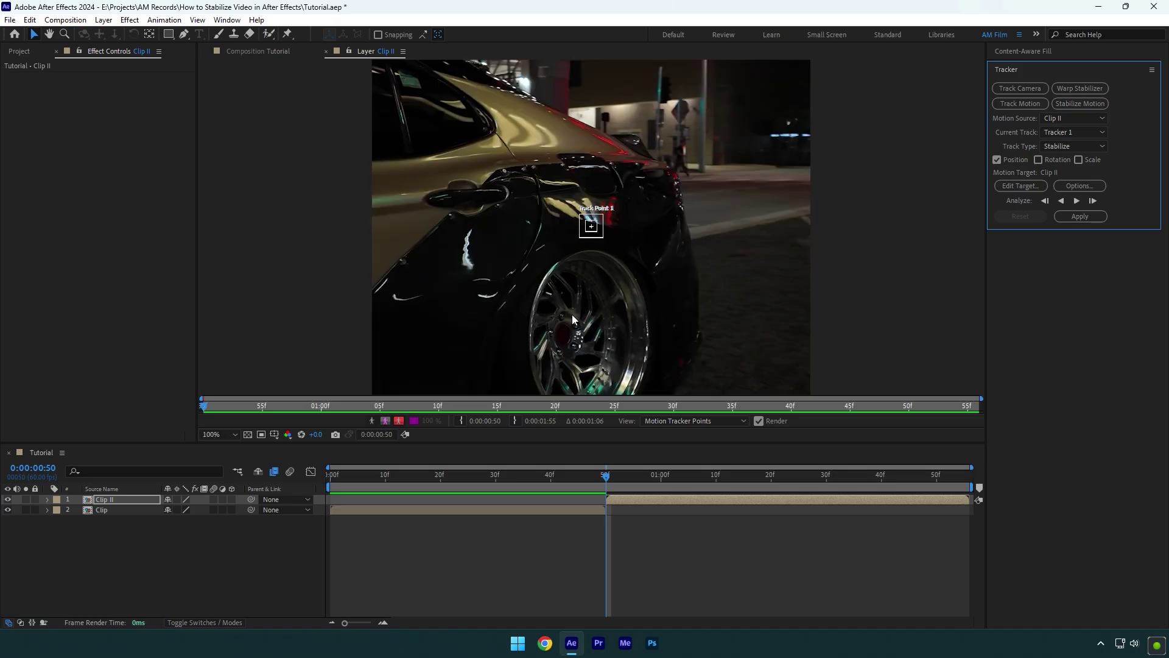
mouse_move(602, 235)
left_mouse_down()
mouse_move(585, 330)
mouse_move(625, 373)
left_mouse_up()
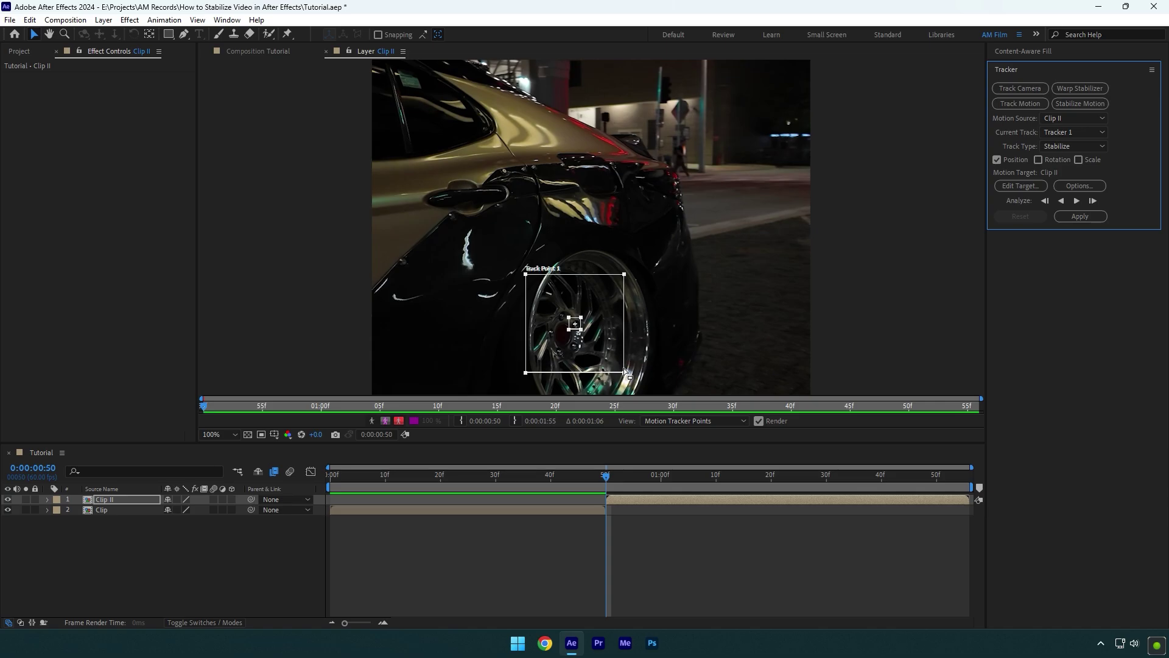
Set the tracker options to Adapt Feature On Every Frame.
left_click(1095, 186)
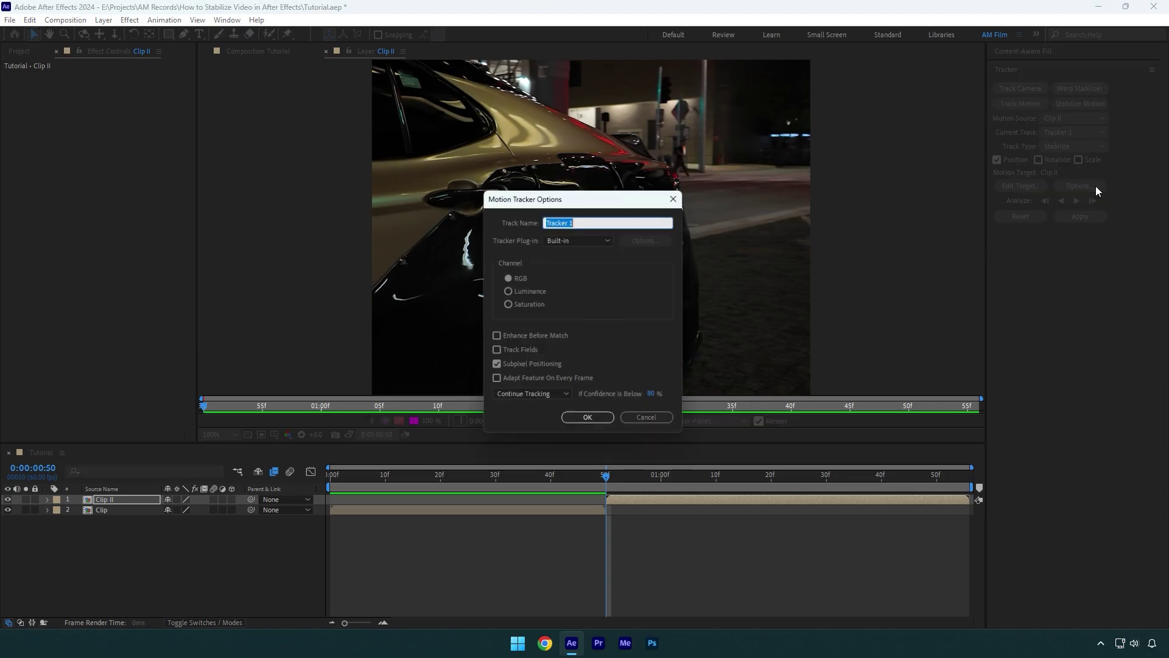
left_click(514, 281)
left_click(522, 379)
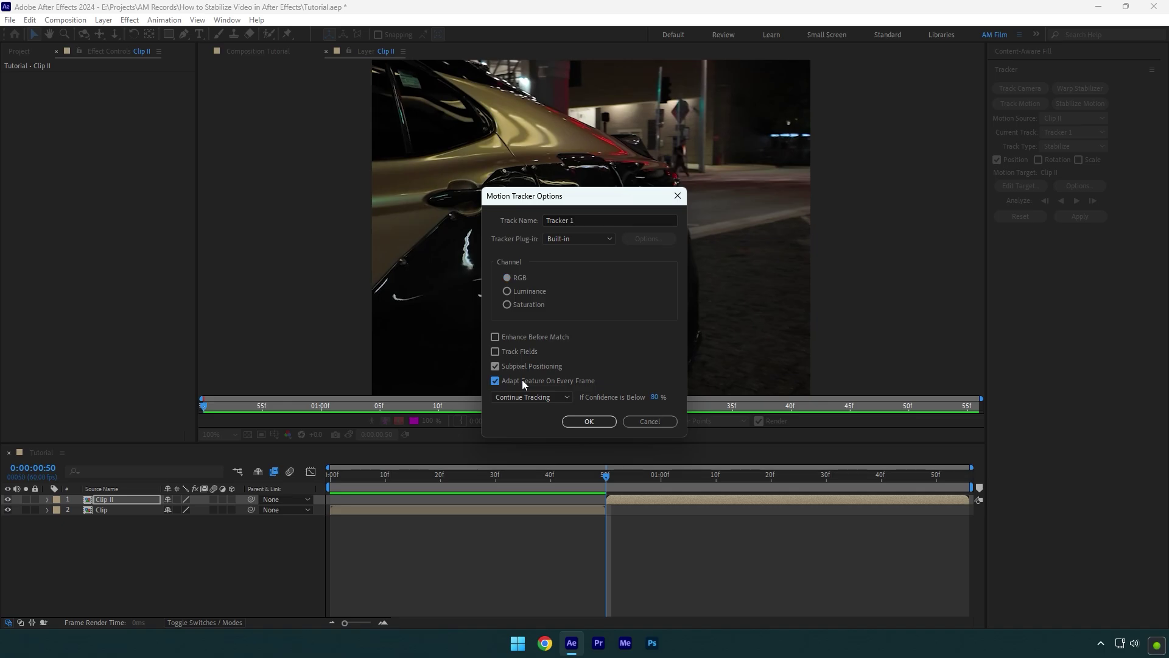
left_click(589, 422)
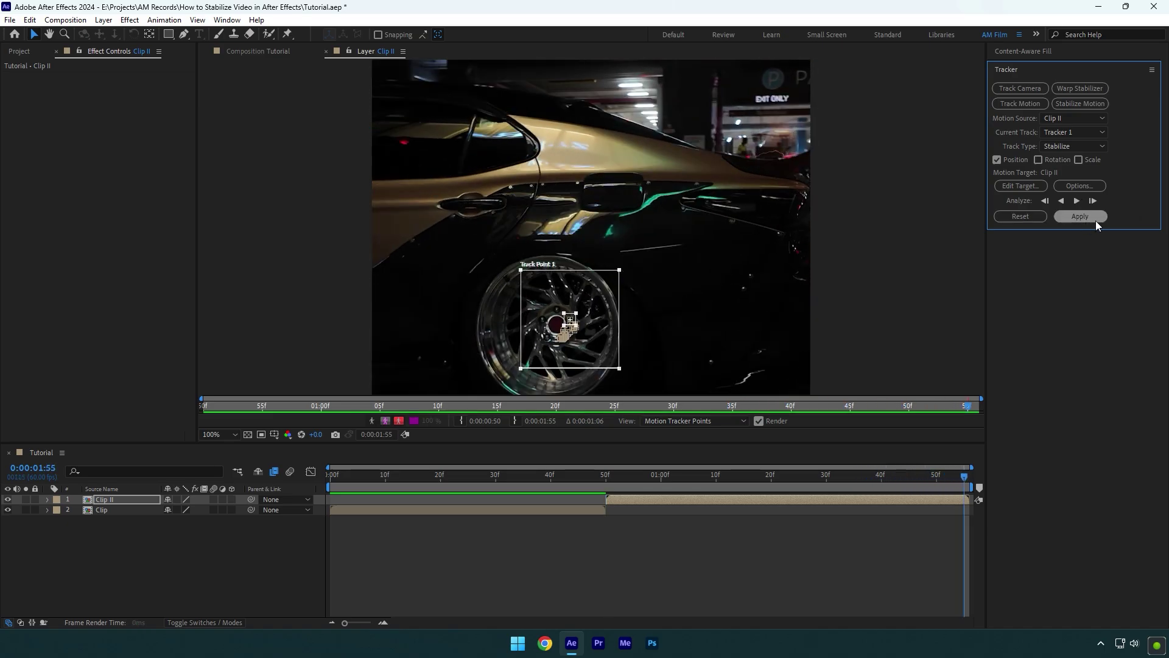
Apply the wheel track to Clip II in X and Y, then scrub back to check it.
left_click(1091, 218)
left_click(603, 308)
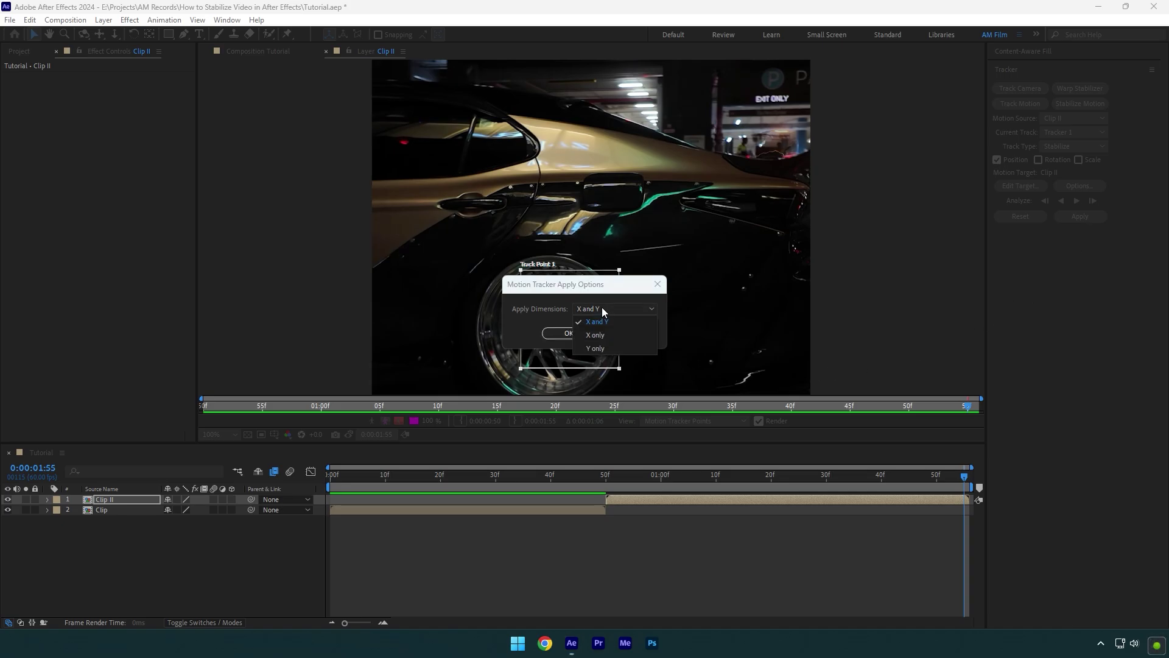
left_click(609, 321)
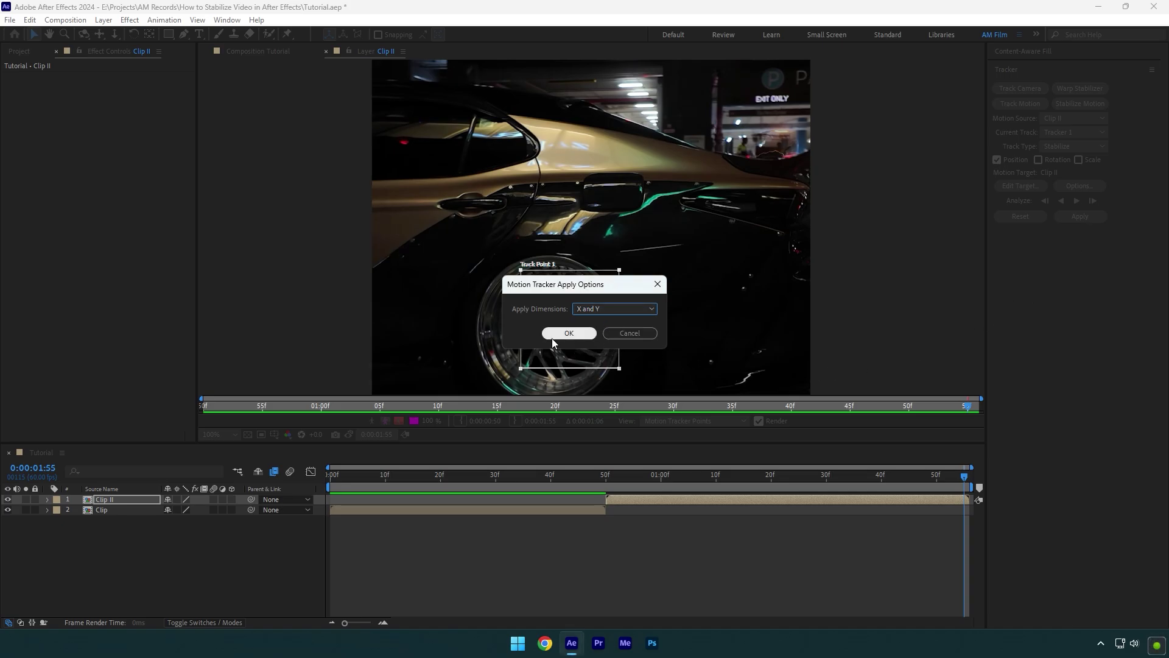
left_click(552, 335)
mouse_move(914, 472)
left_mouse_down()
mouse_move(704, 478)
mouse_move(752, 467)
left_mouse_up()
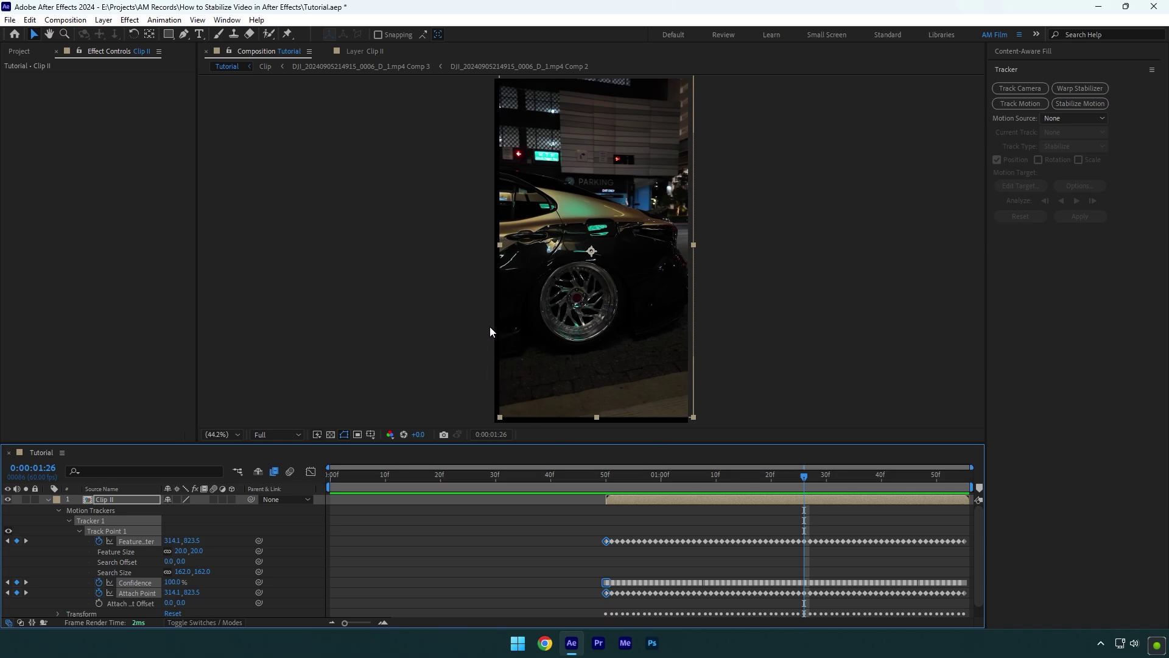
Test Clip II's Scale at 110%, then return it to 100% and check the black edges.
key("s")
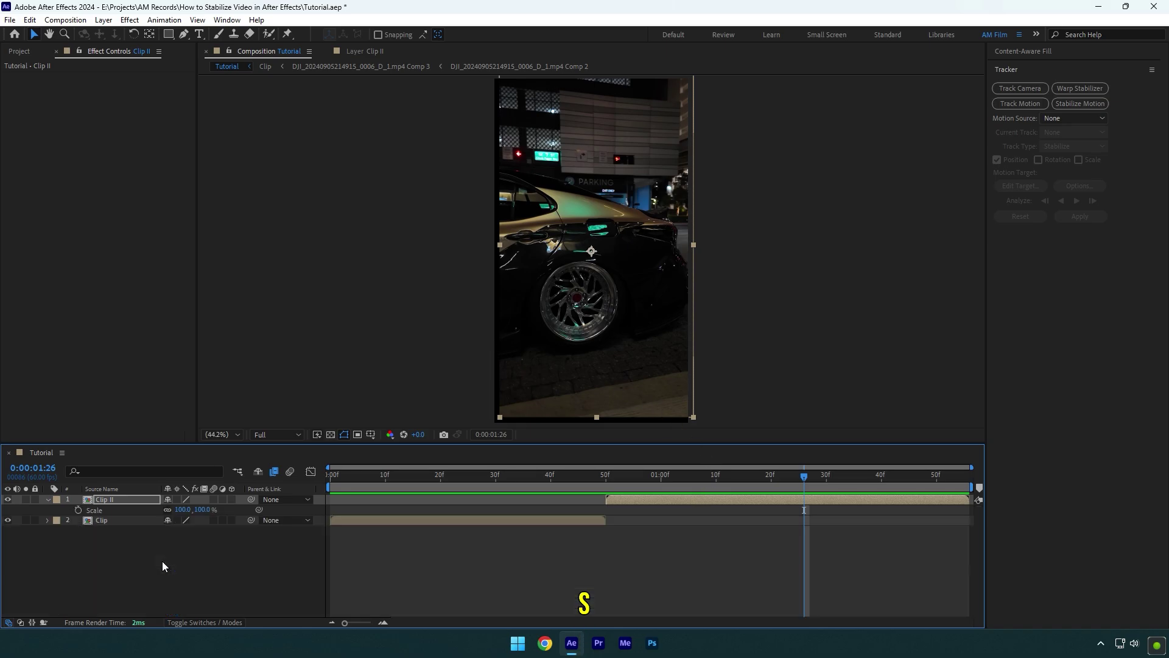
type("110")
key("Return")
mouse_move(779, 462)
left_mouse_down()
mouse_move(981, 469)
mouse_move(627, 459)
left_mouse_up()
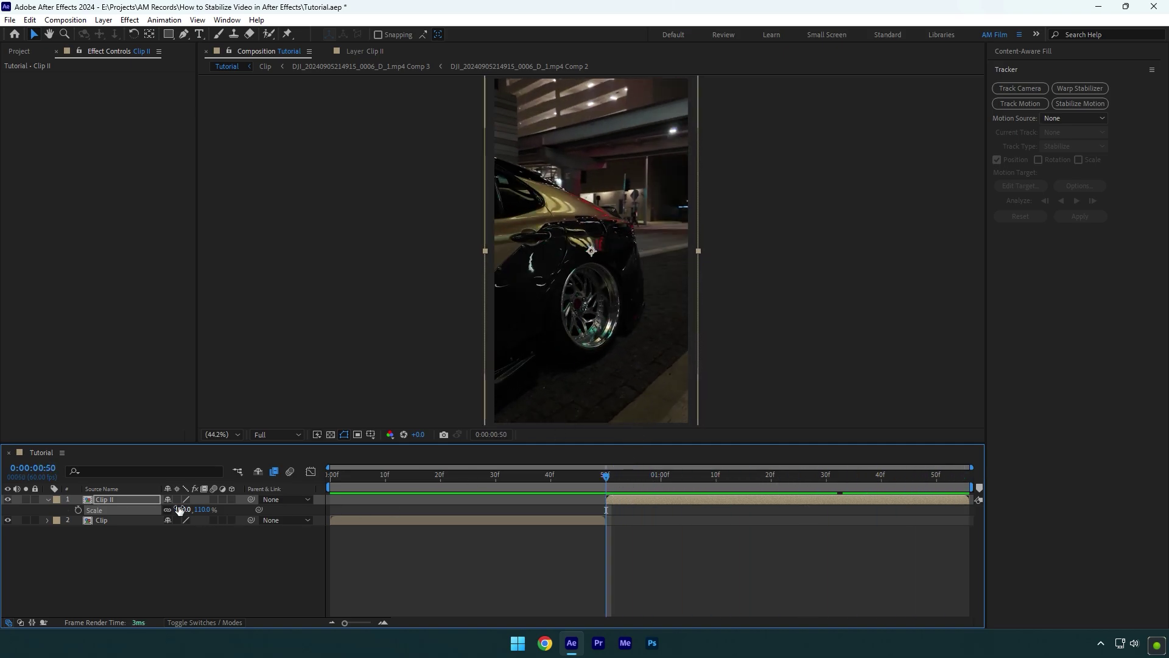
type("0")
key("Return")
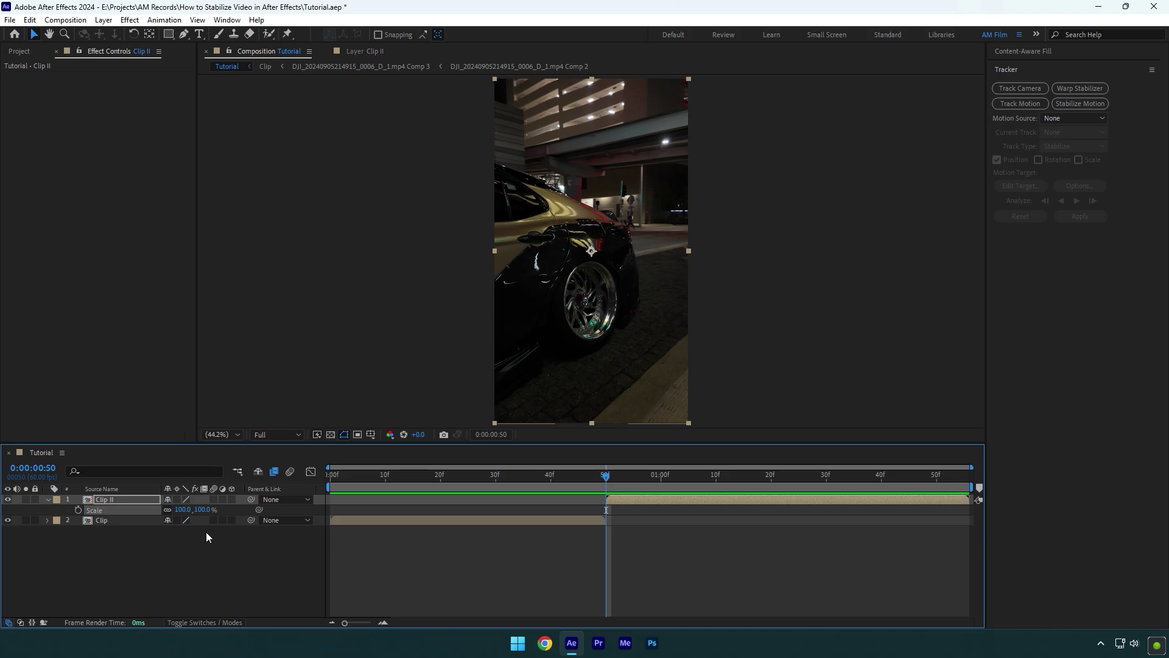
left_click_drag(626, 473, 777, 468)
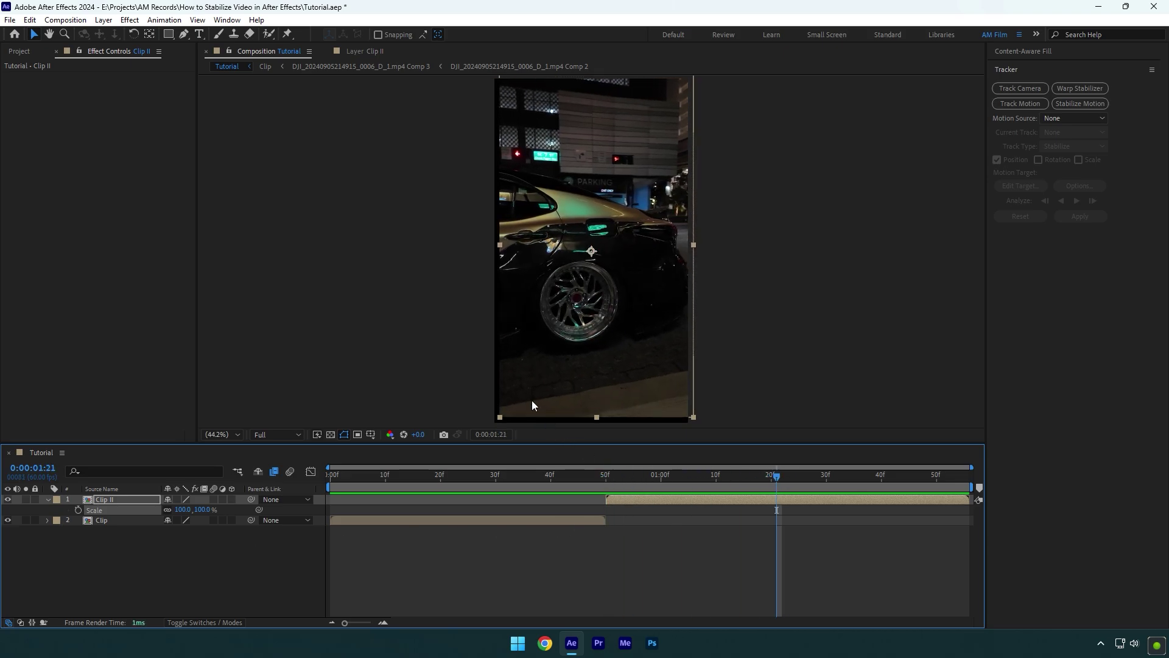
Add Motion Tile to Clip II with Mirror Edges and output width and height 200.
key("ctrl+space")
type("motion")
key("Return")
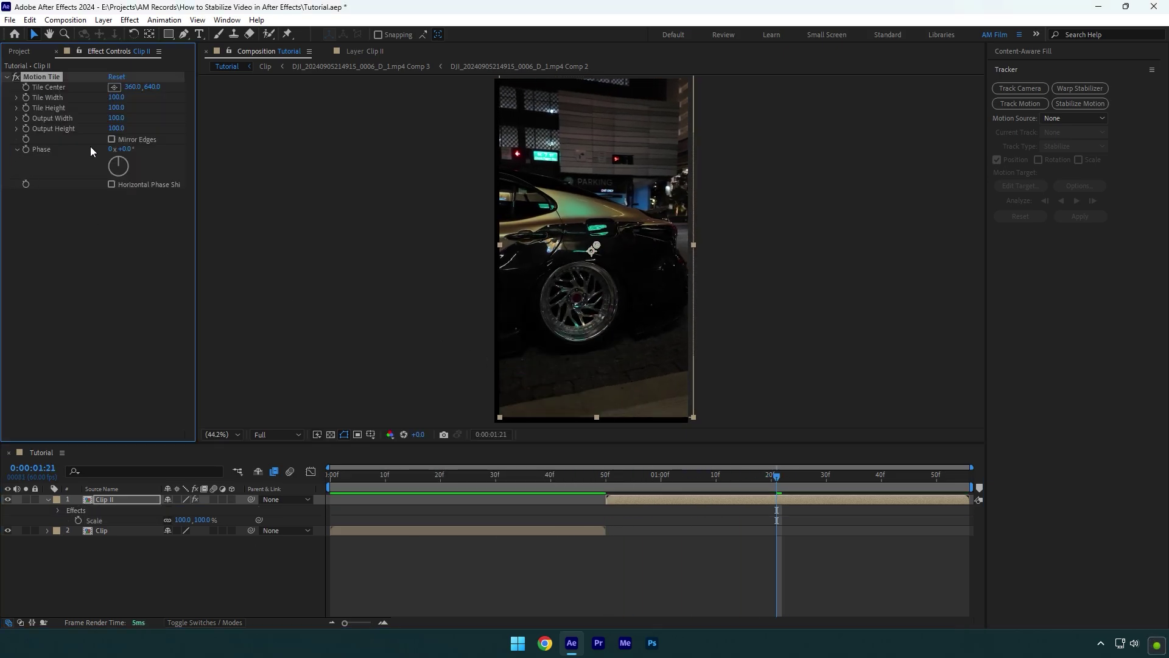
left_click(111, 139)
type("200")
key("Return")
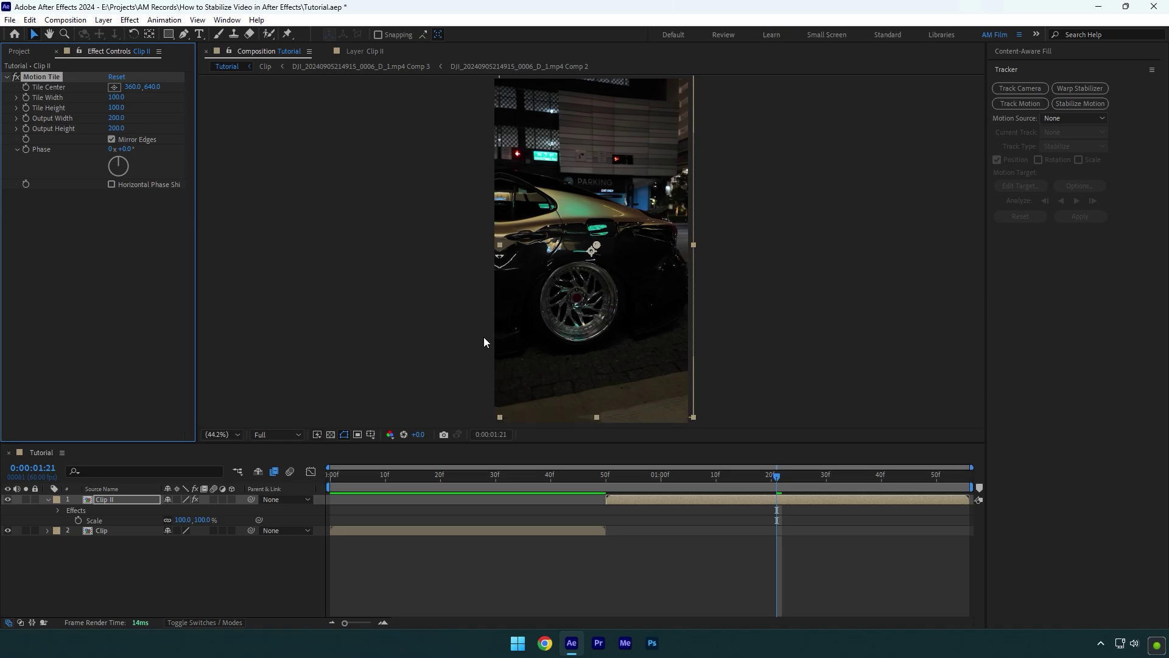
Set Clip II's Scale to 110% and preview the stabilized clip from the start.
left_click_drag(792, 482, 965, 459)
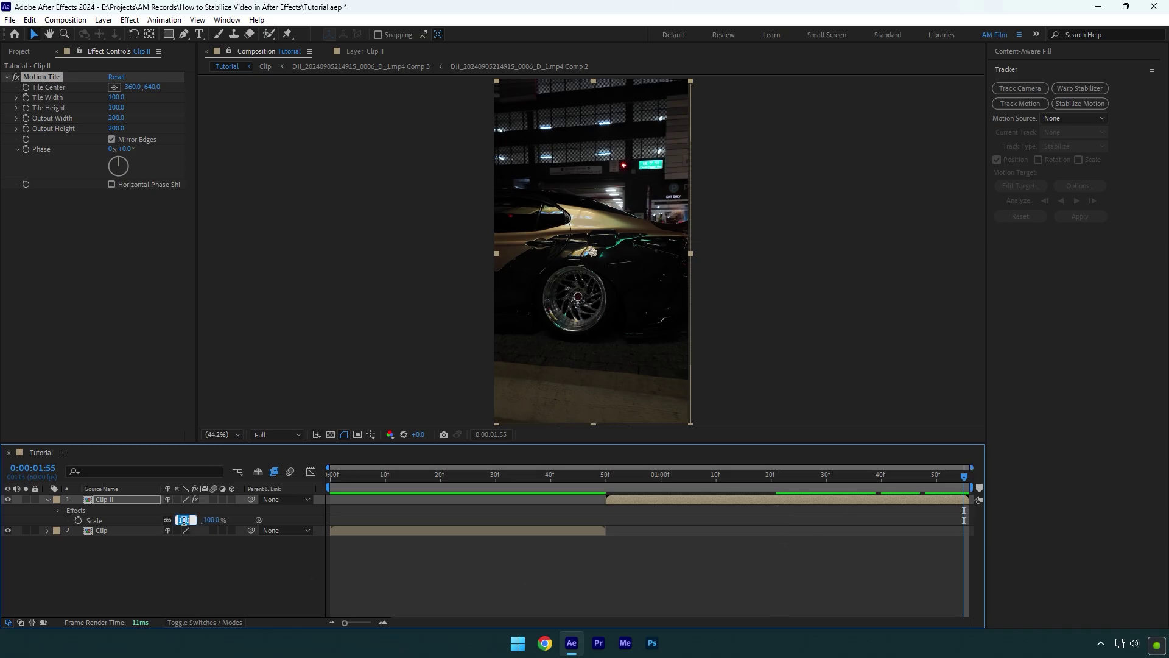
type("110")
key("Return")
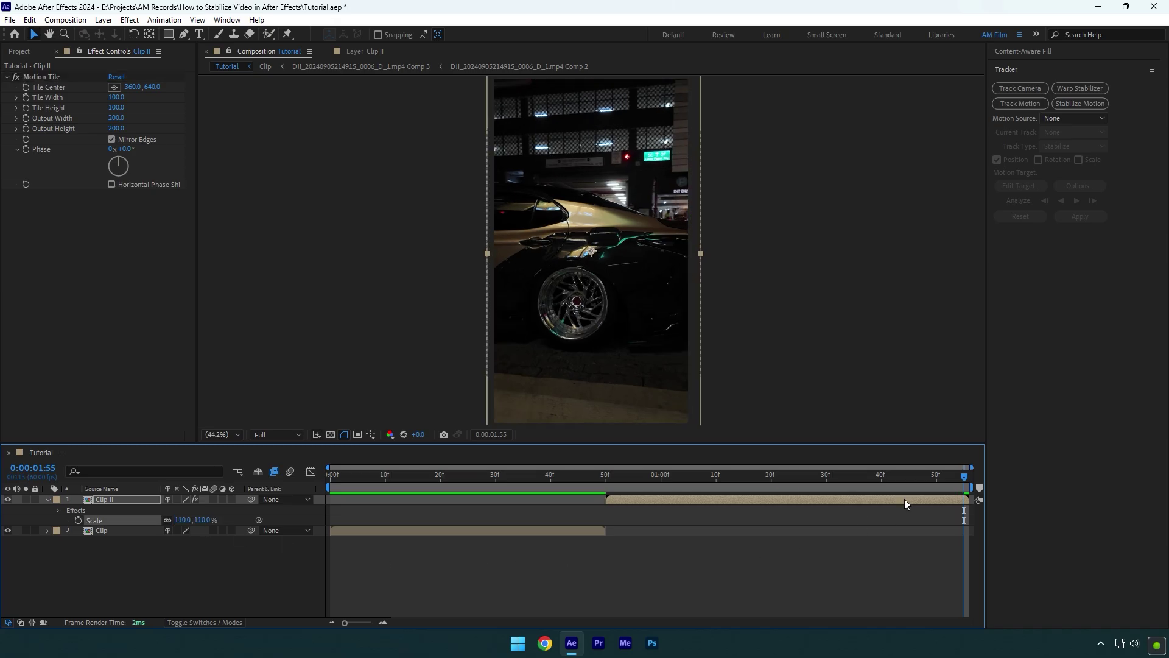
key("space")
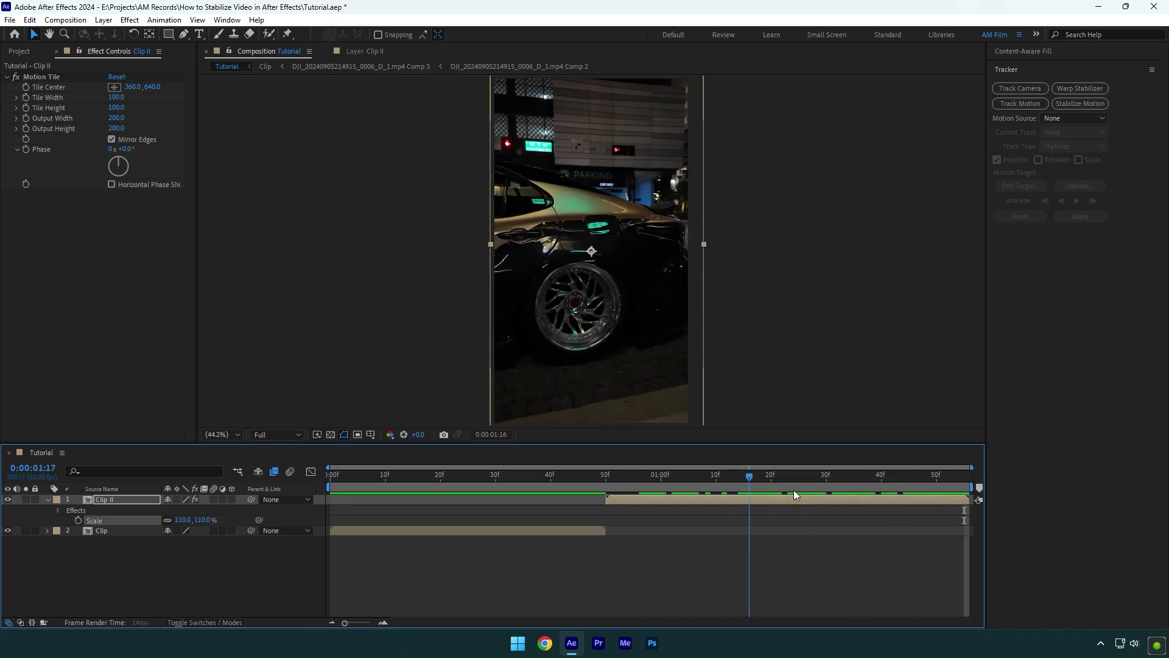
key("Home")
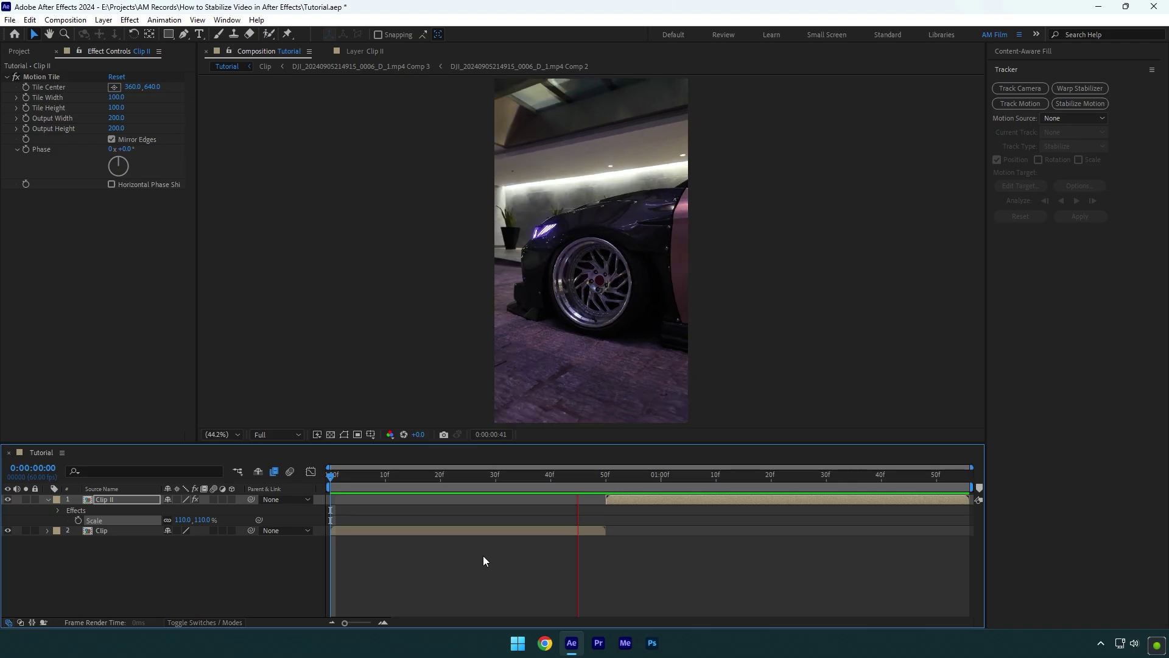